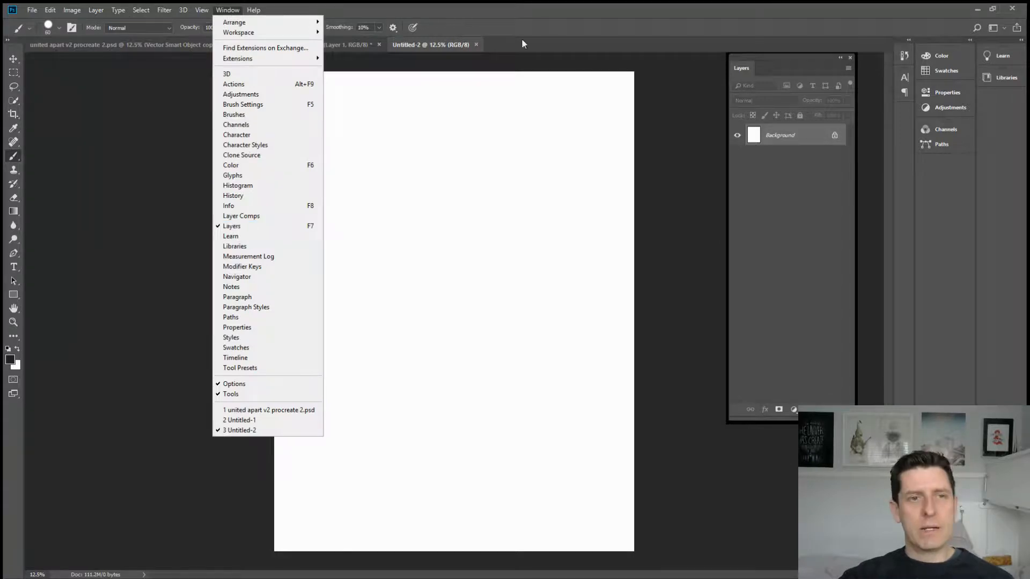
Step: Show the History panel and float it left of the canvas, and place the floating Layers panel right of the canvas
click(549, 19)
drag(776, 53, 738, 99)
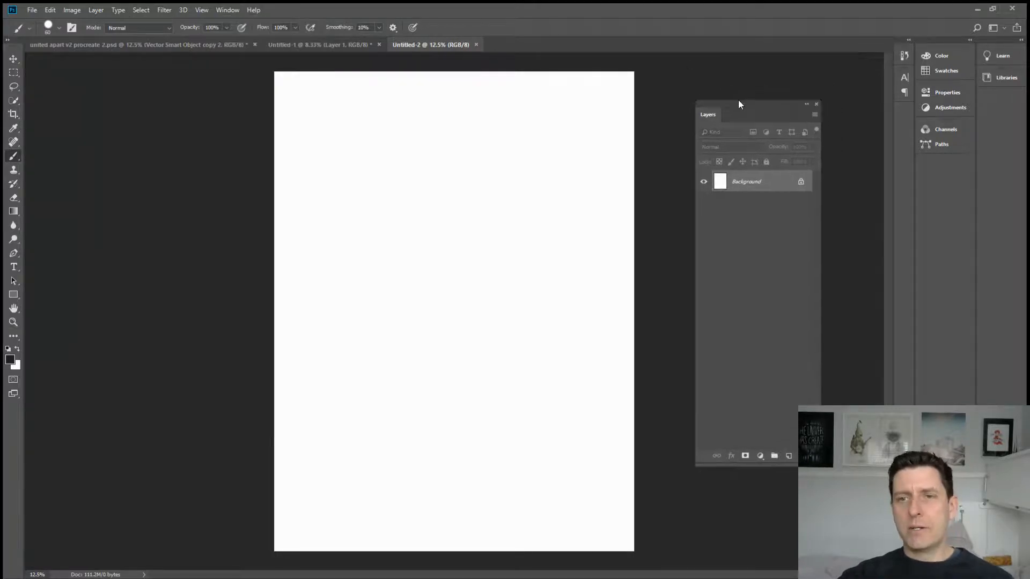
click(233, 10)
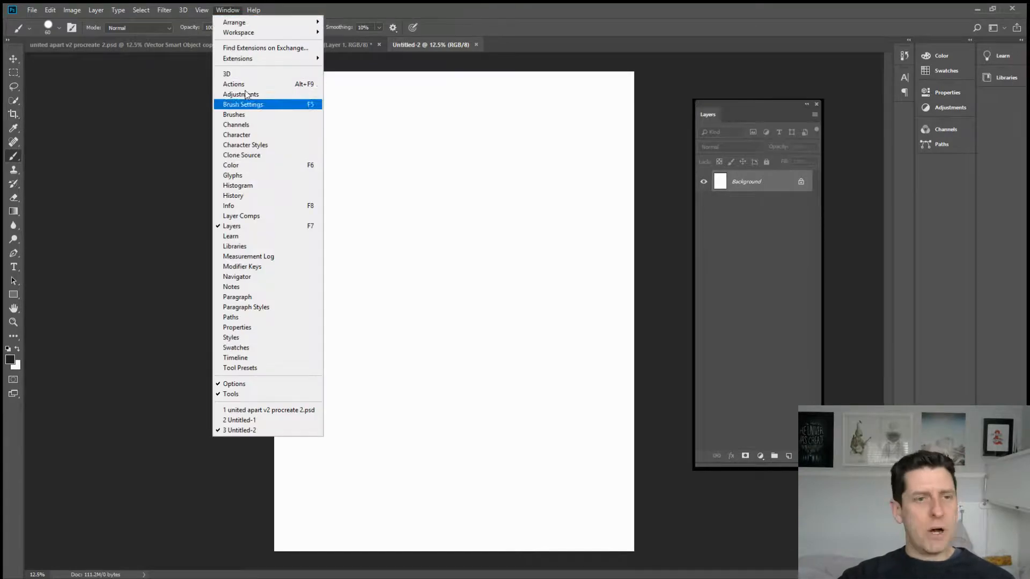
click(251, 196)
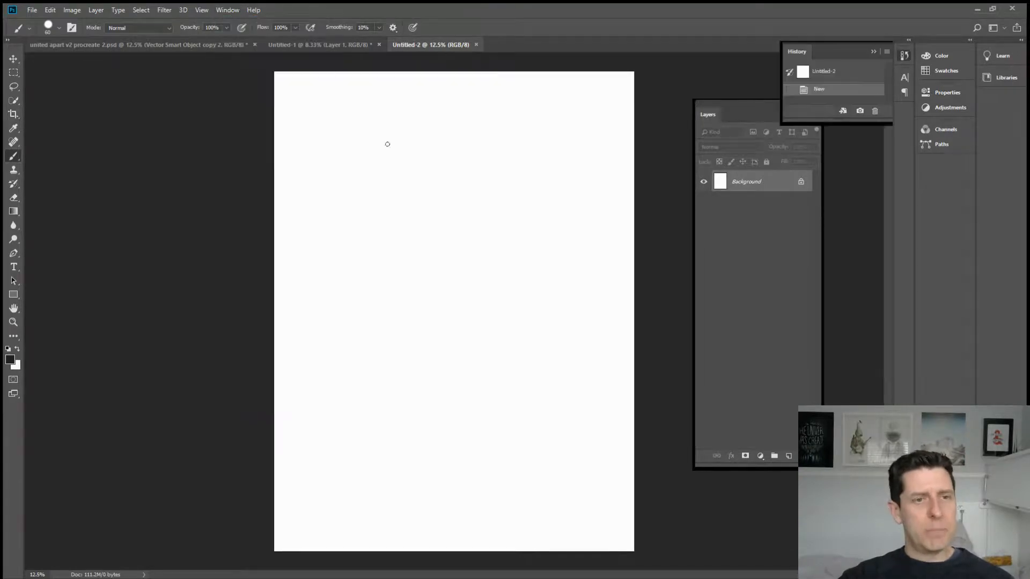
drag(821, 53, 72, 70)
drag(157, 149, 164, 217)
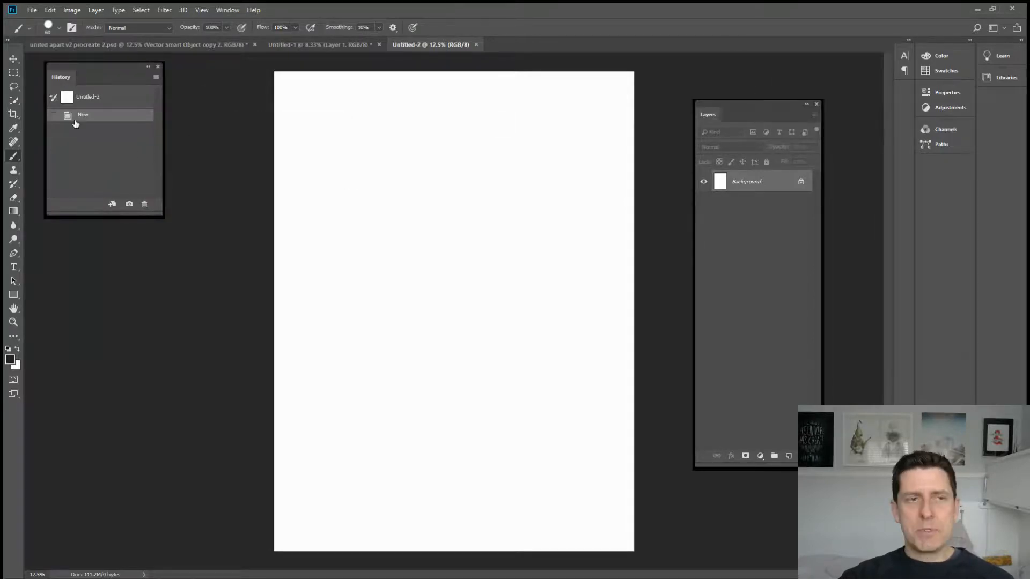
drag(749, 109, 762, 72)
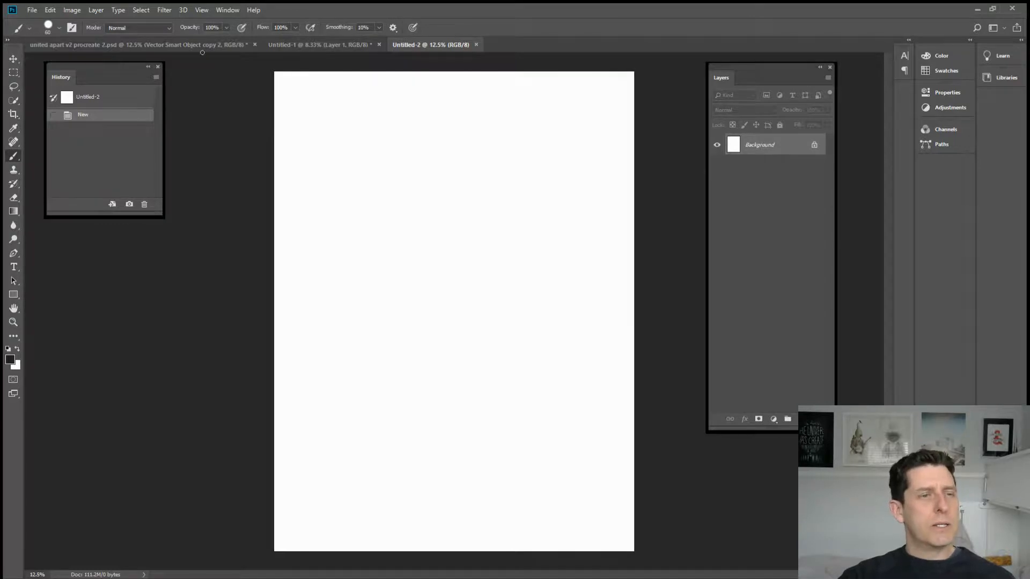
Step: Fill the Background layer with the dark blue-grey colour 252e31 in Normal mode at 100% opacity
click(50, 10)
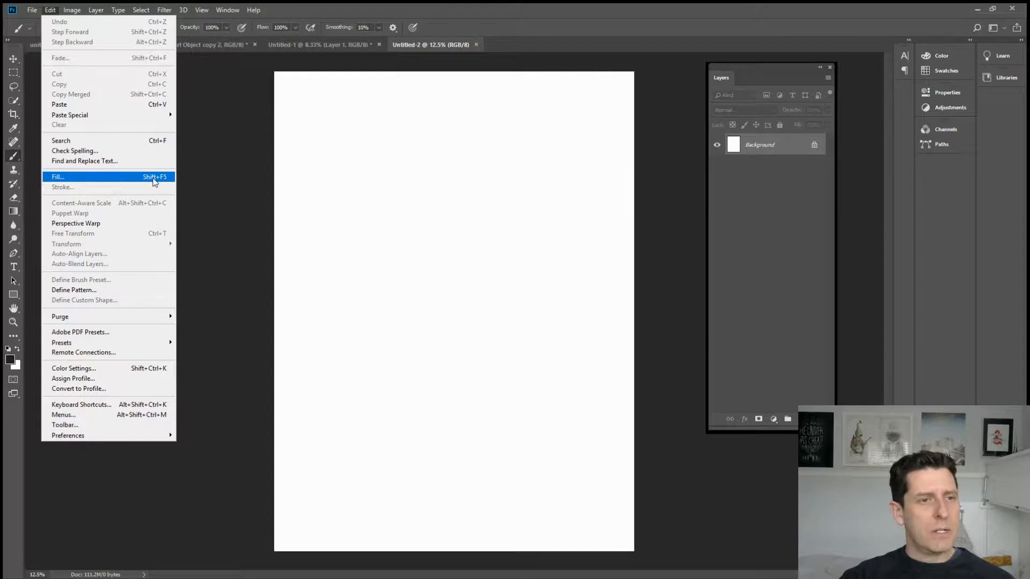
click(130, 178)
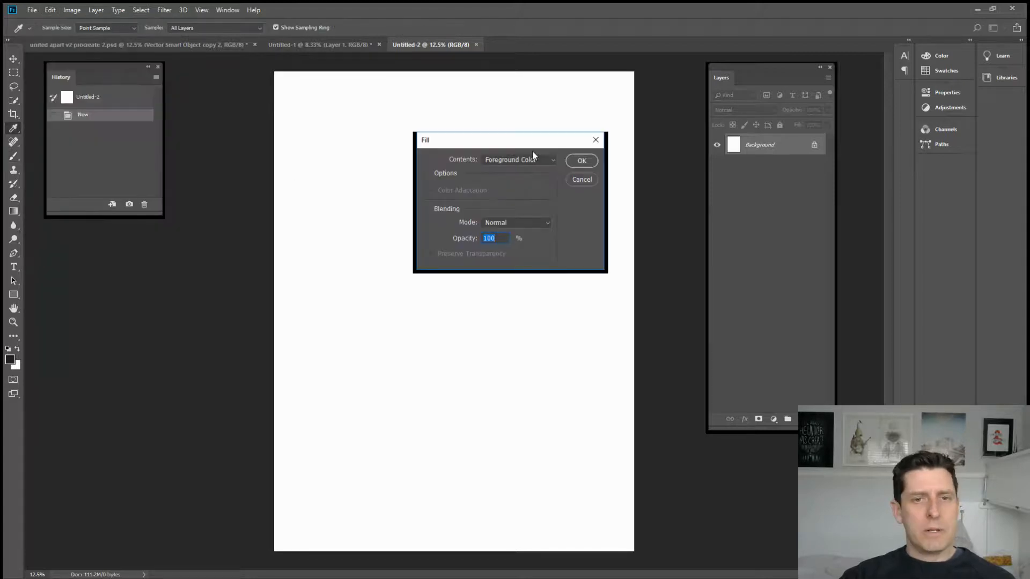
drag(529, 141, 534, 124)
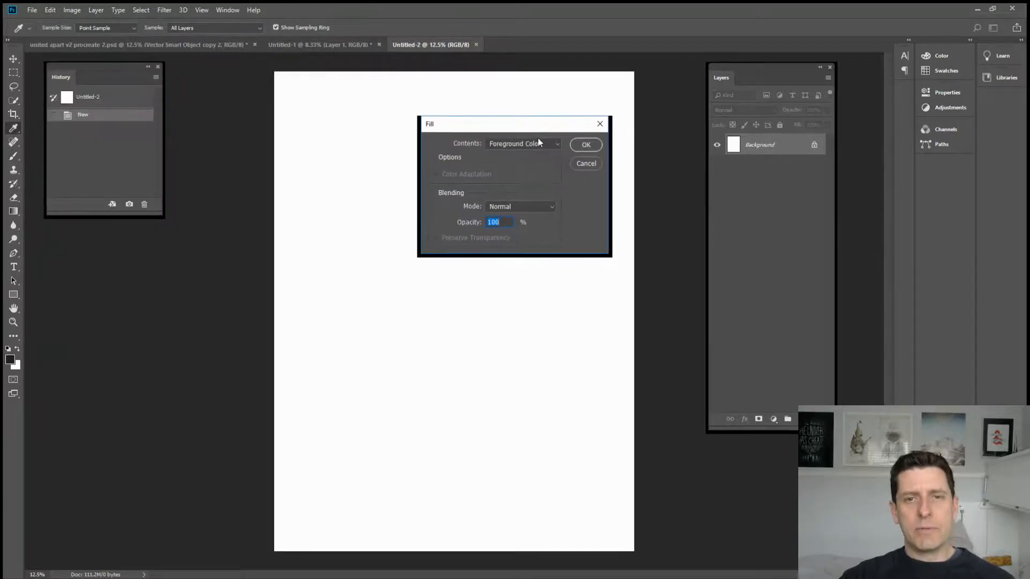
click(549, 143)
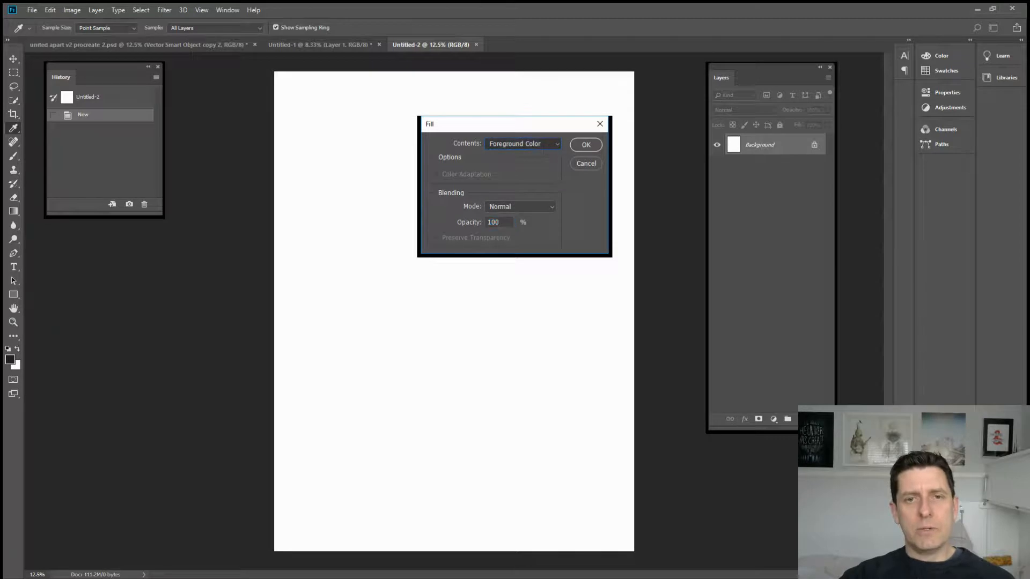
click(501, 171)
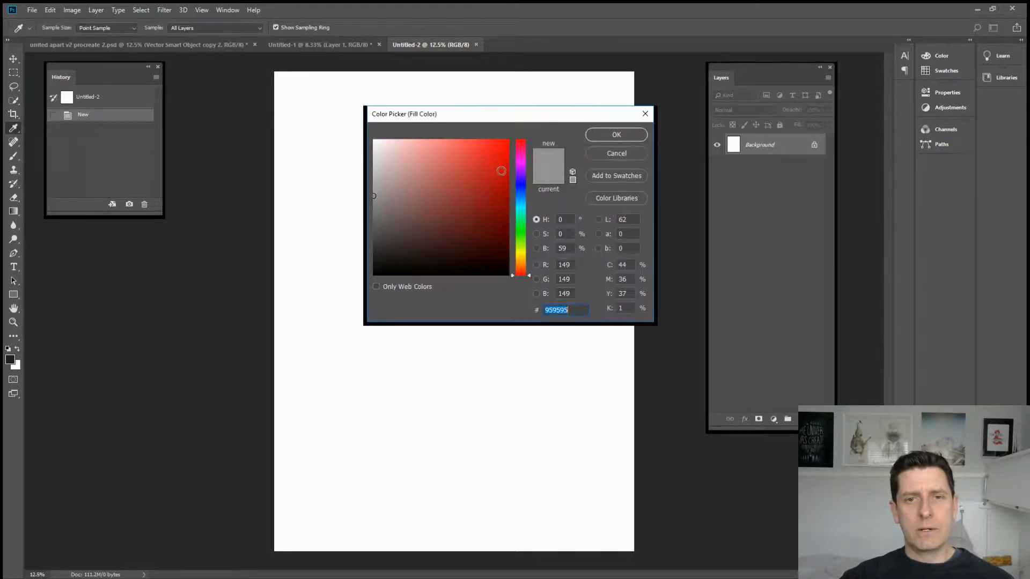
drag(435, 246, 416, 246)
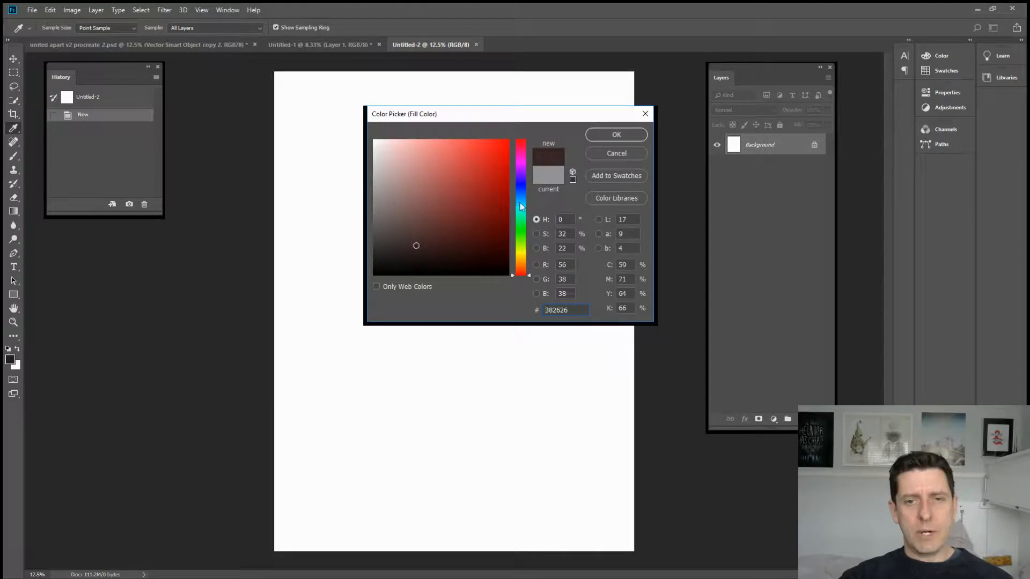
click(518, 203)
click(407, 249)
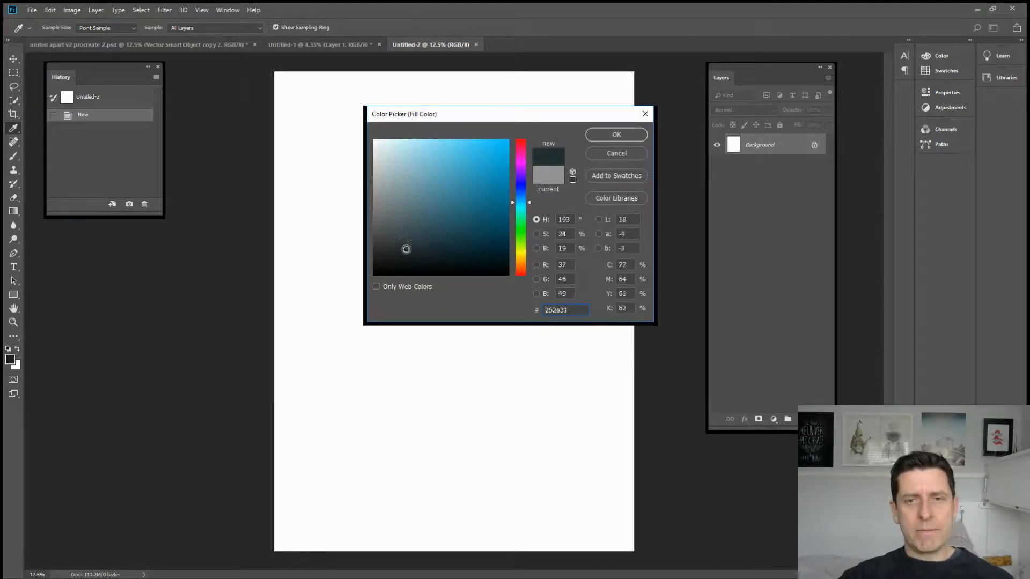
click(596, 131)
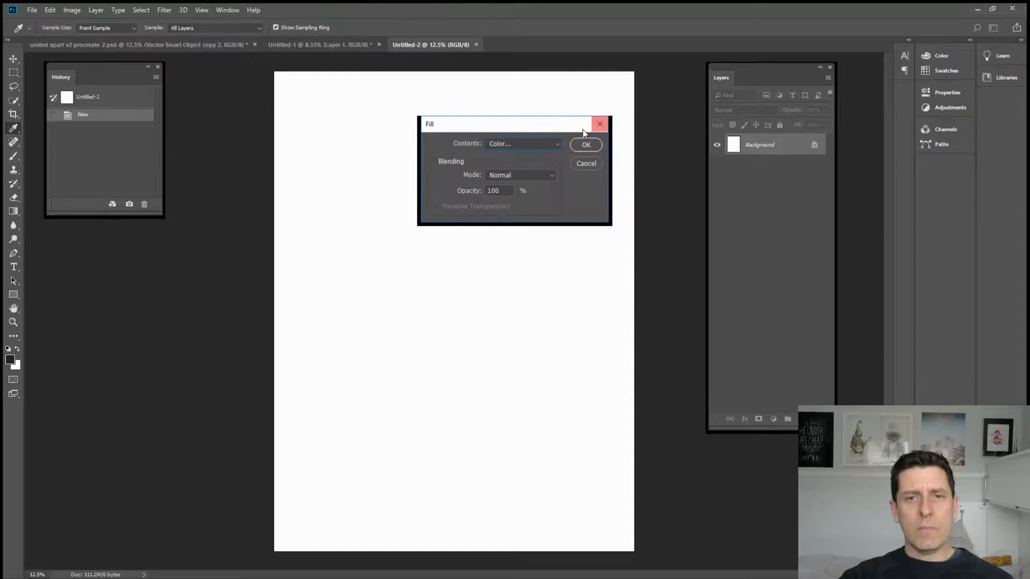
click(586, 145)
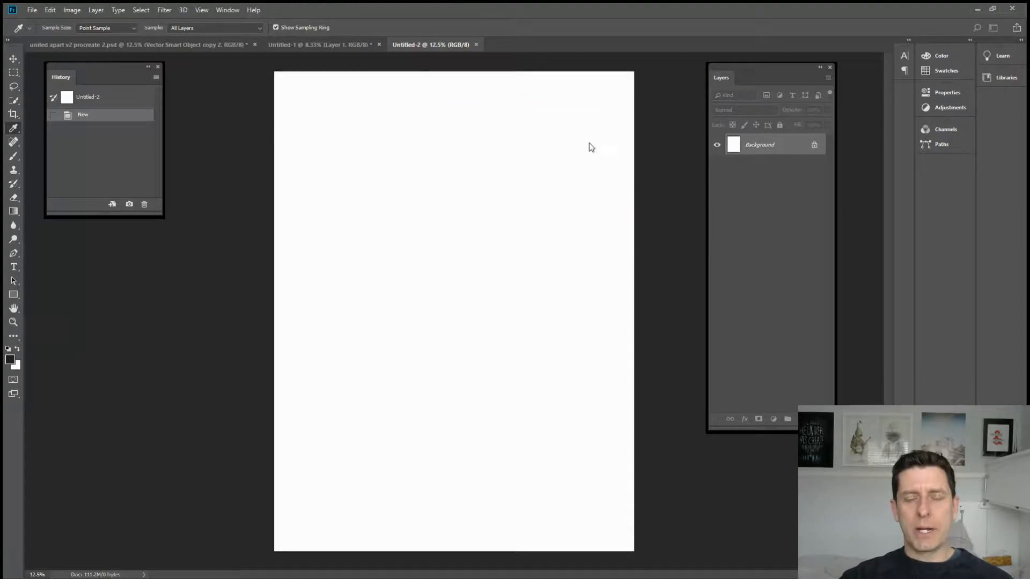
key(b)
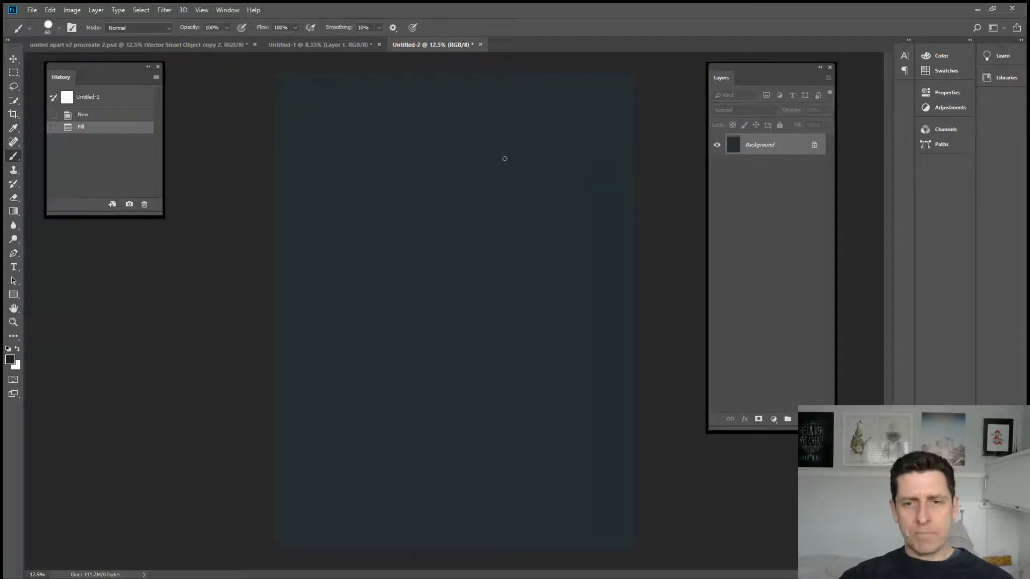
key(ctrl+minus)
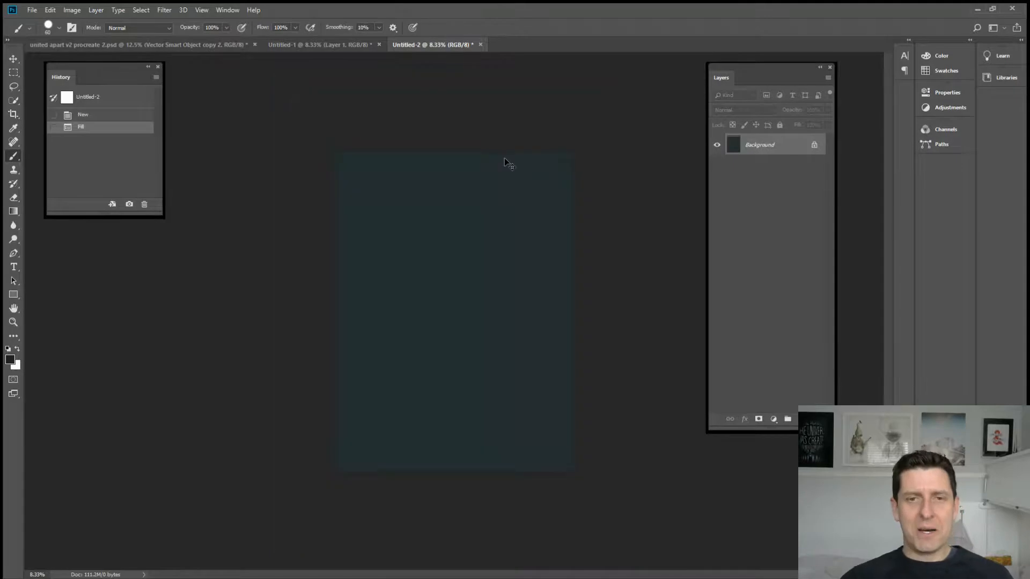
key(ctrl+plus)
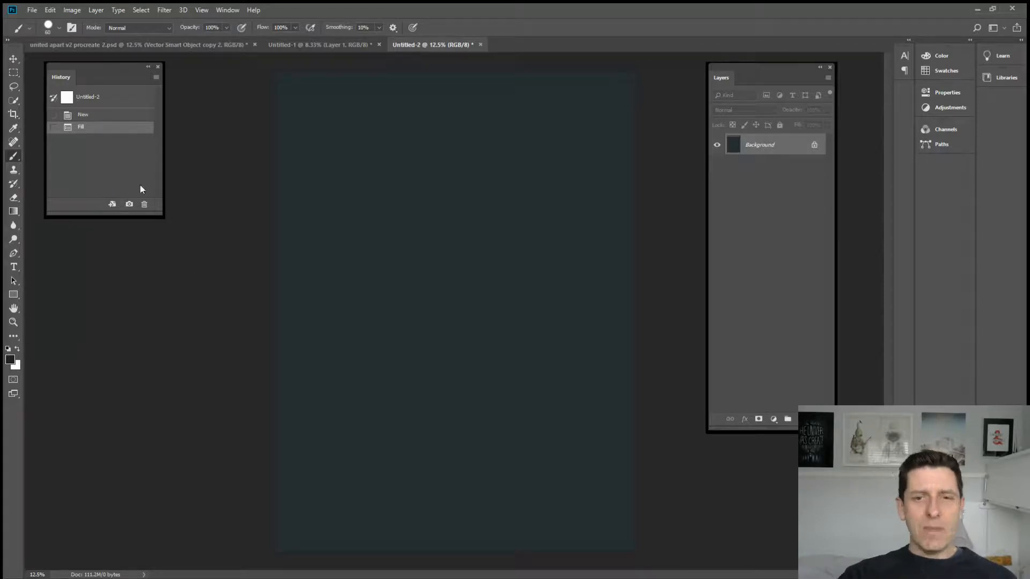
Step: Refill the Background layer with a lighter shade of the same blue-grey, keeping Normal mode and 100% opacity
click(49, 10)
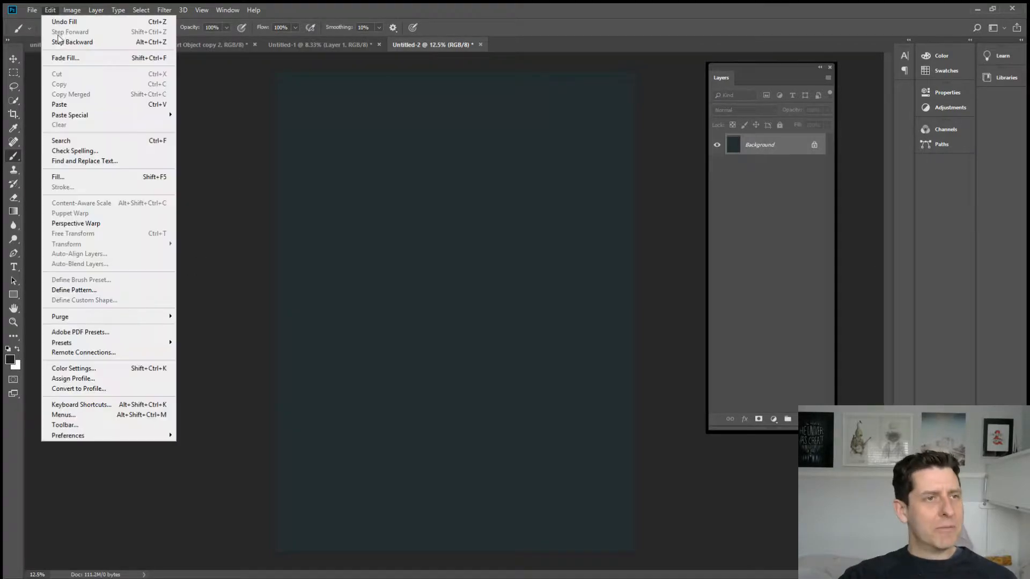
click(77, 174)
click(558, 142)
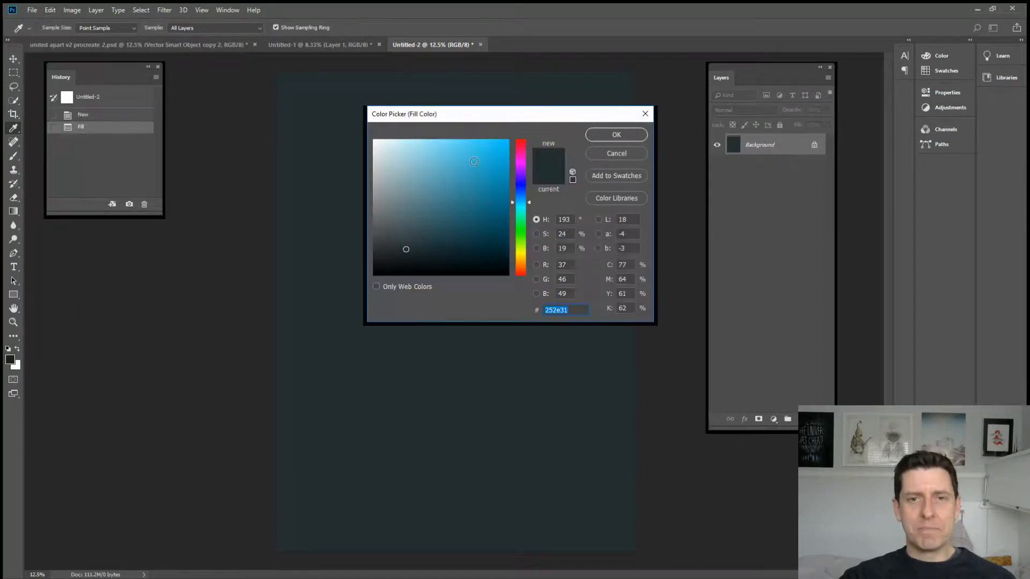
click(408, 225)
click(616, 135)
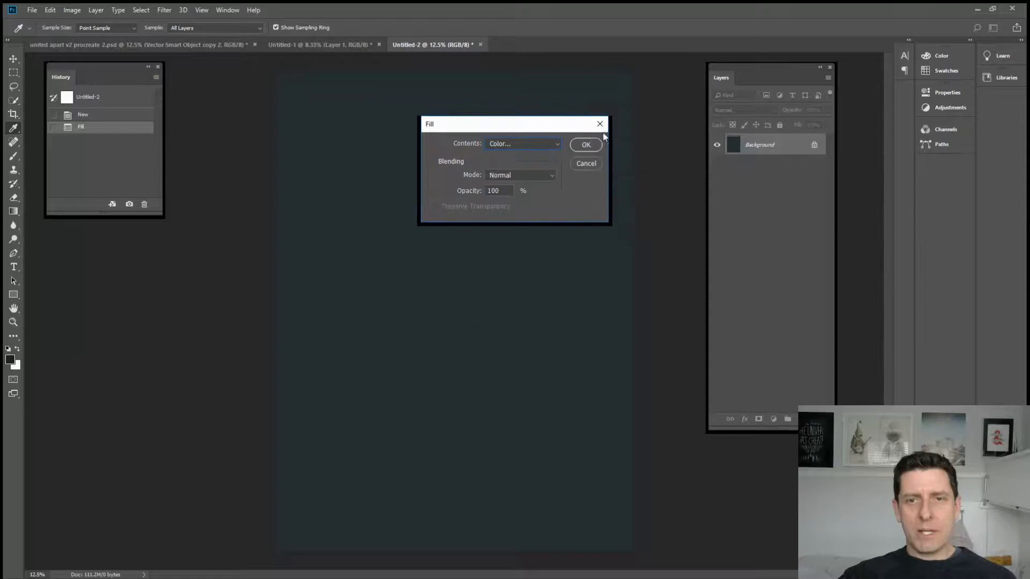
click(585, 142)
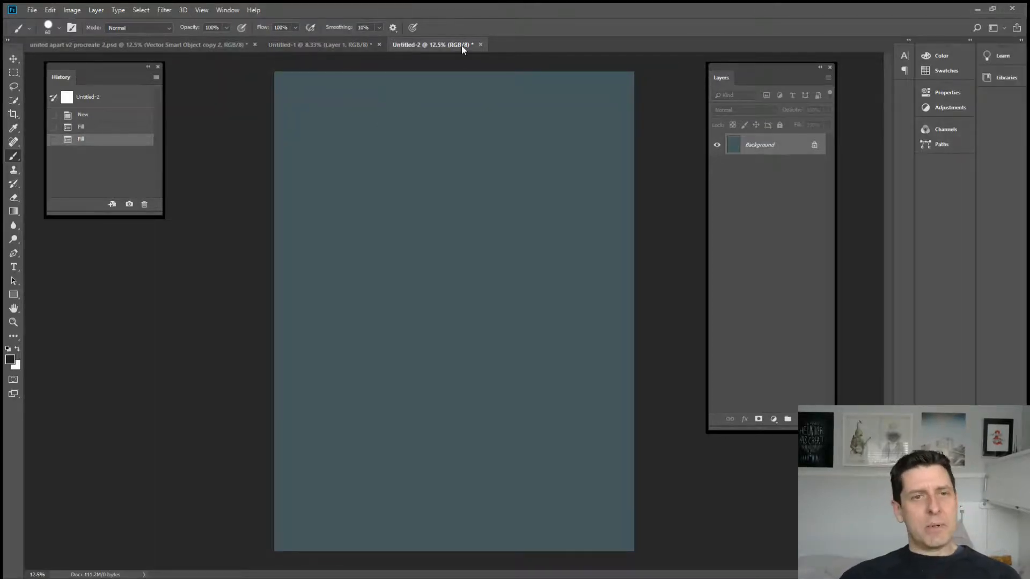
Step: Add the horizontal text "DISTANCE" at 72 pt in the upper part of the canvas
click(16, 268)
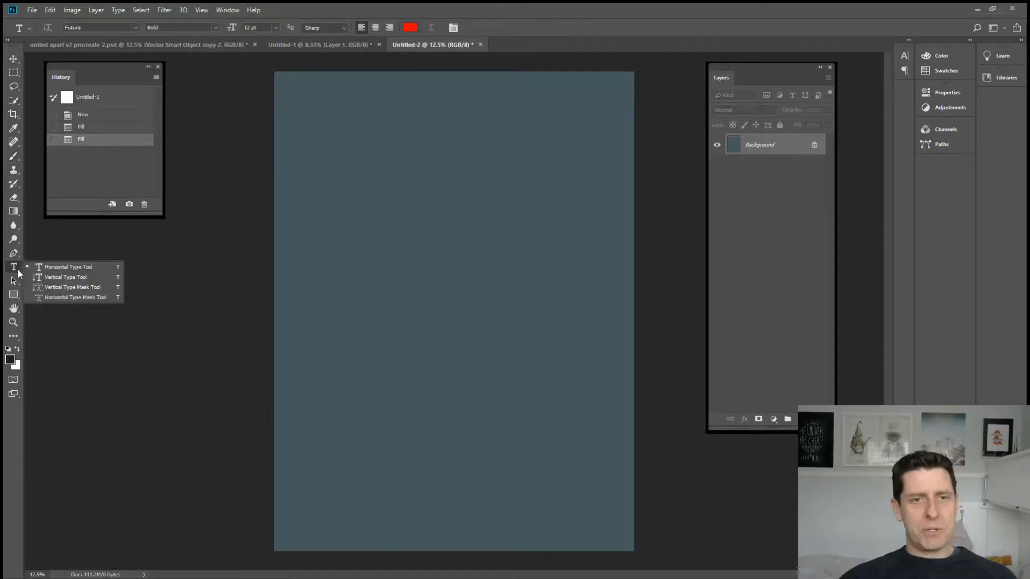
click(53, 268)
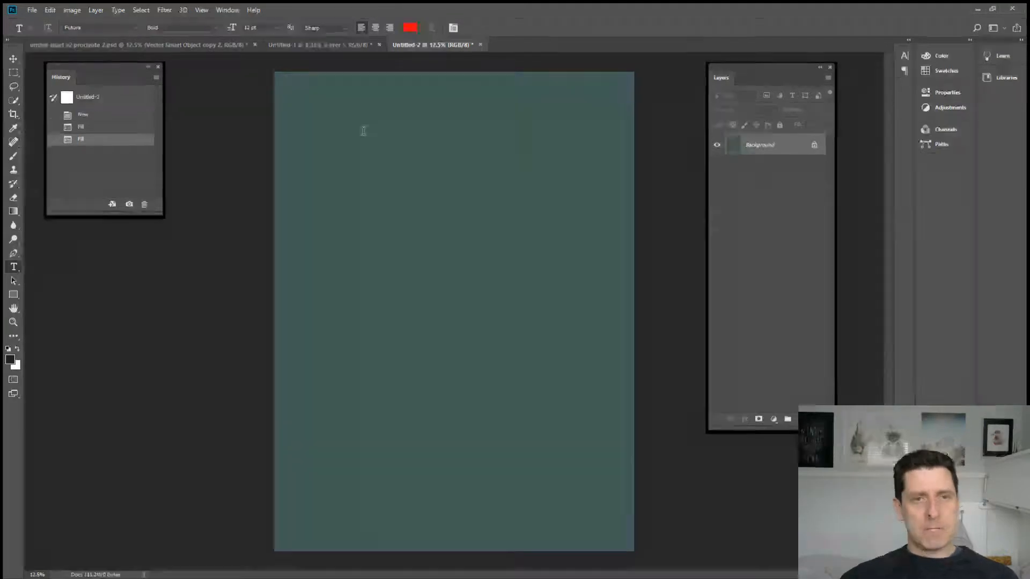
click(352, 132)
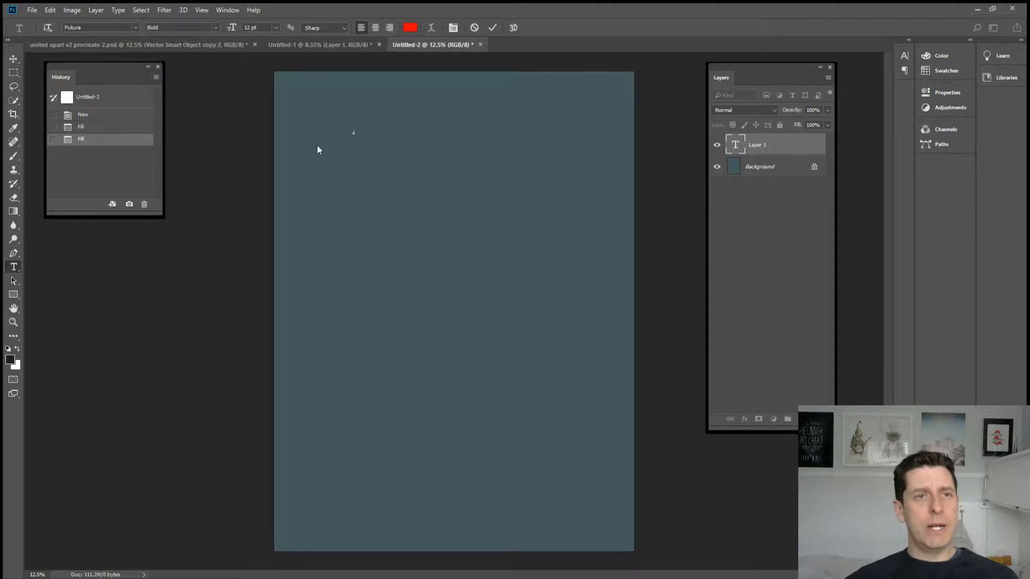
click(275, 27)
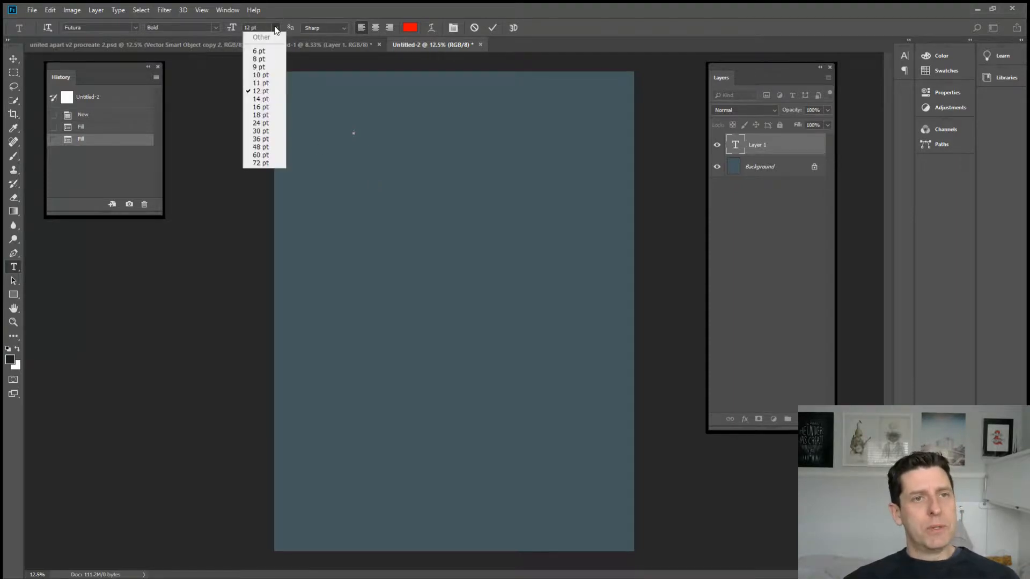
click(263, 164)
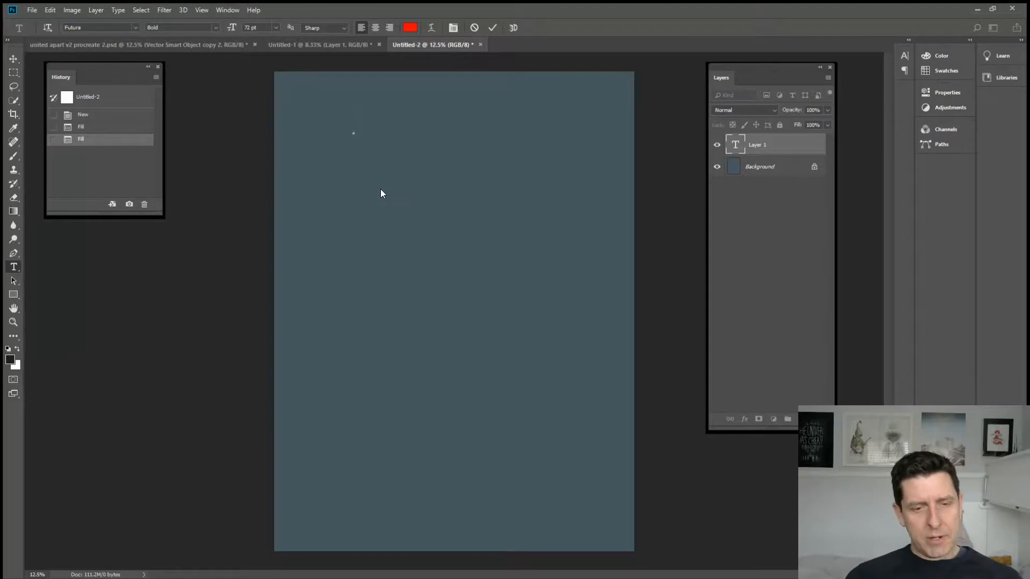
text(D)
key(BackSpace)
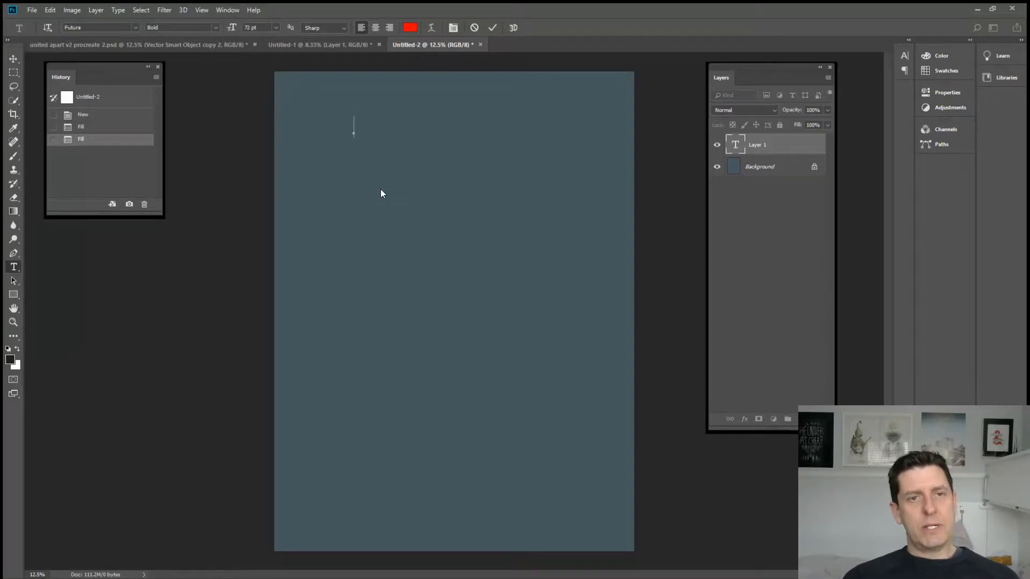
text(DI)
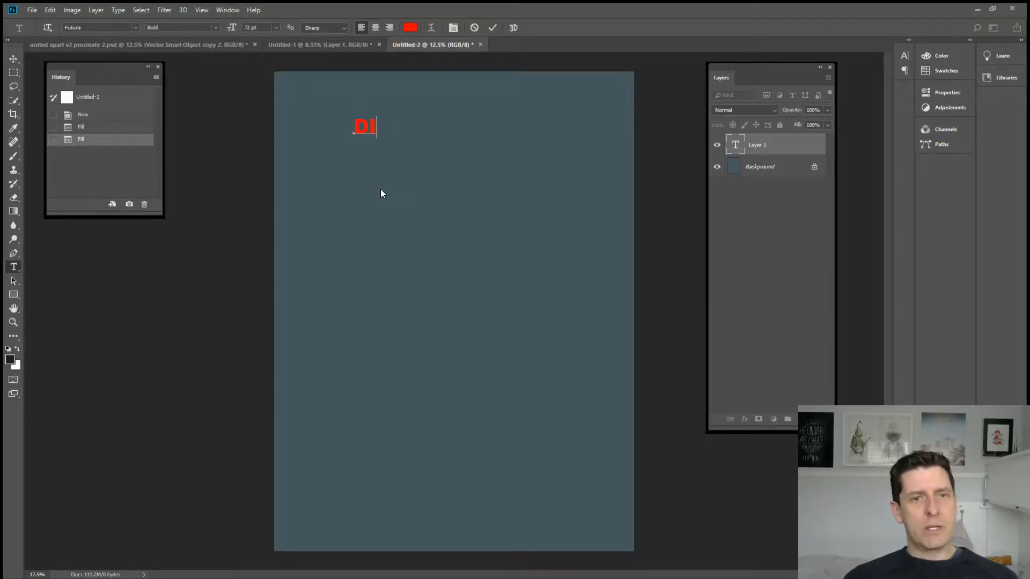
text(STANCE)
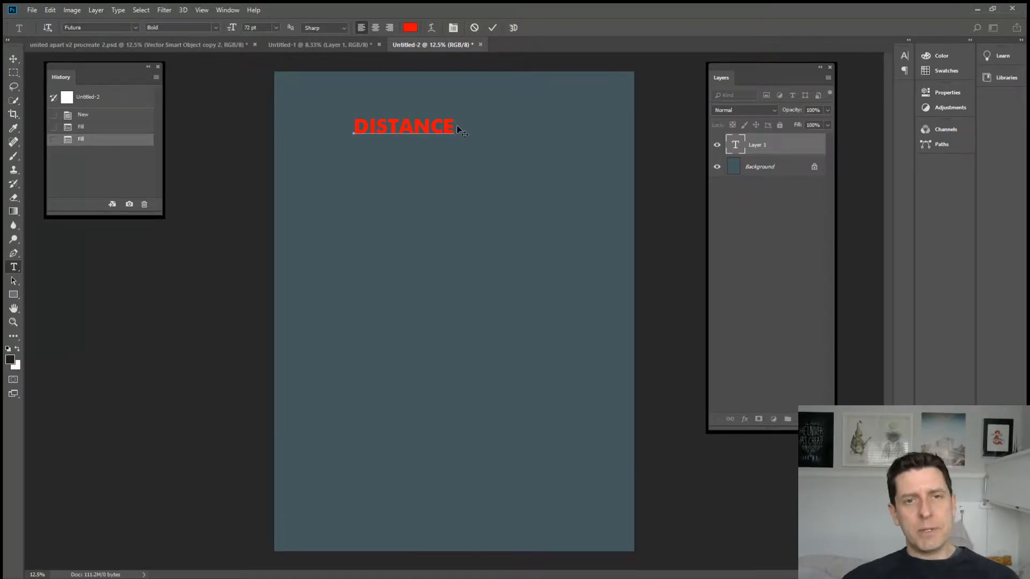
Step: Select the whole word DISTANCE and apply the Futura font to it
drag(455, 125, 348, 130)
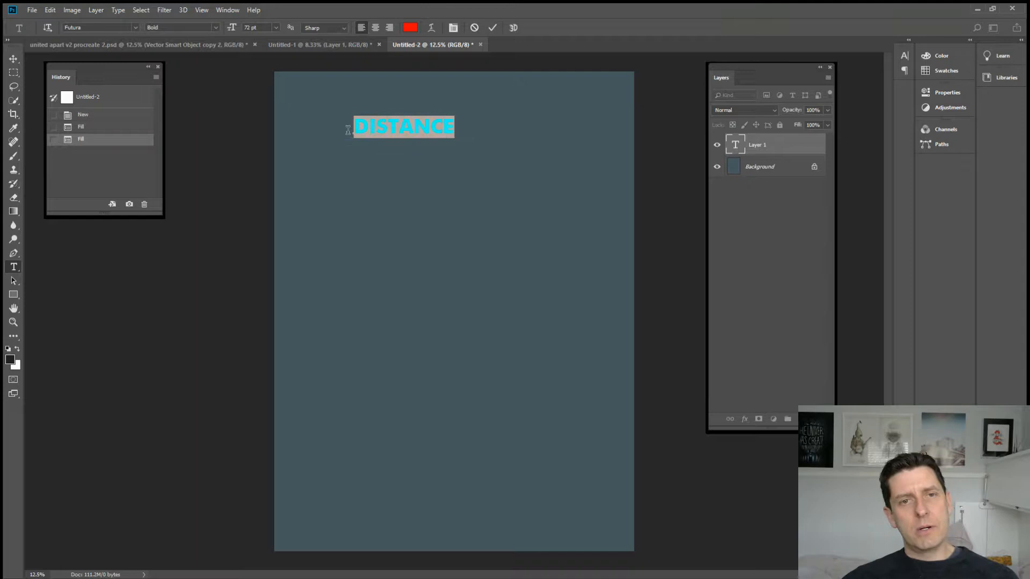
click(134, 27)
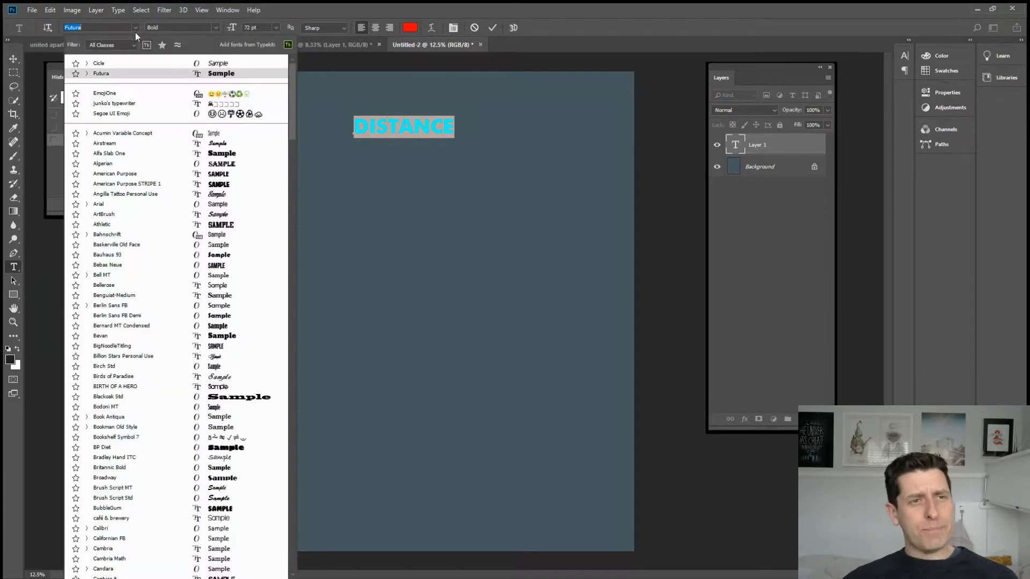
click(104, 75)
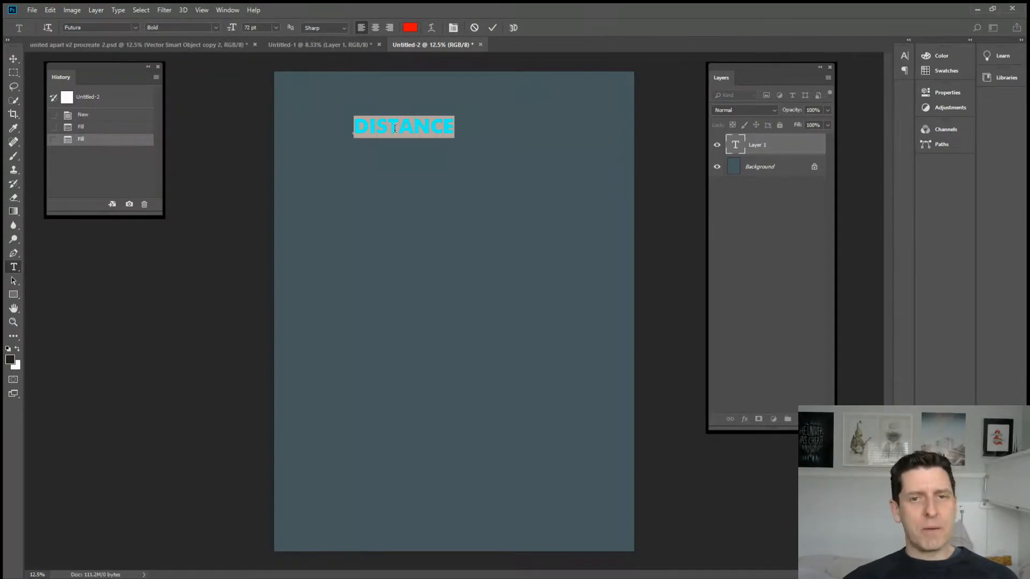
click(441, 120)
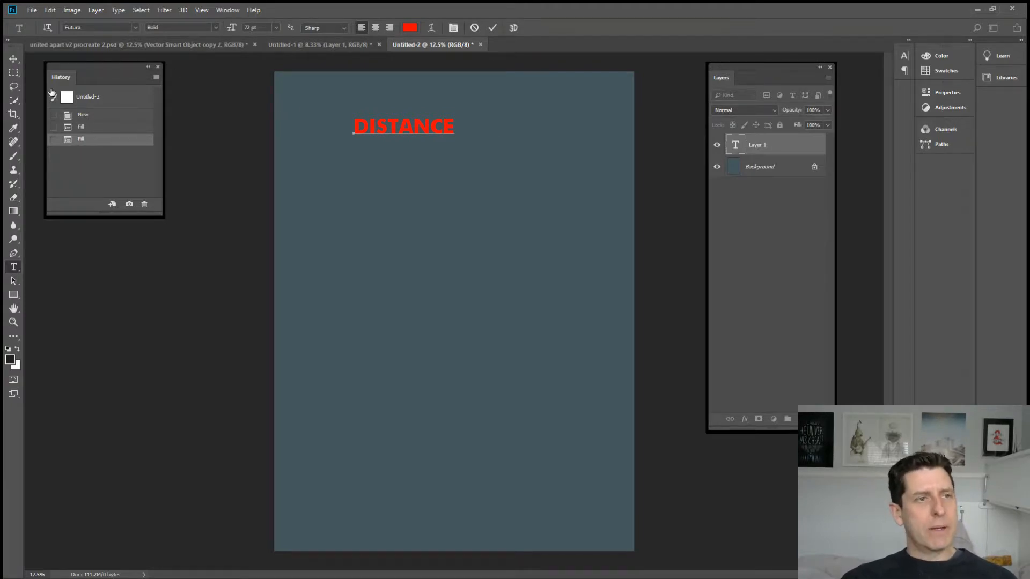
Step: Commit the text and move DISTANCE into the upper-left corner of the canvas with the Move tool
click(16, 59)
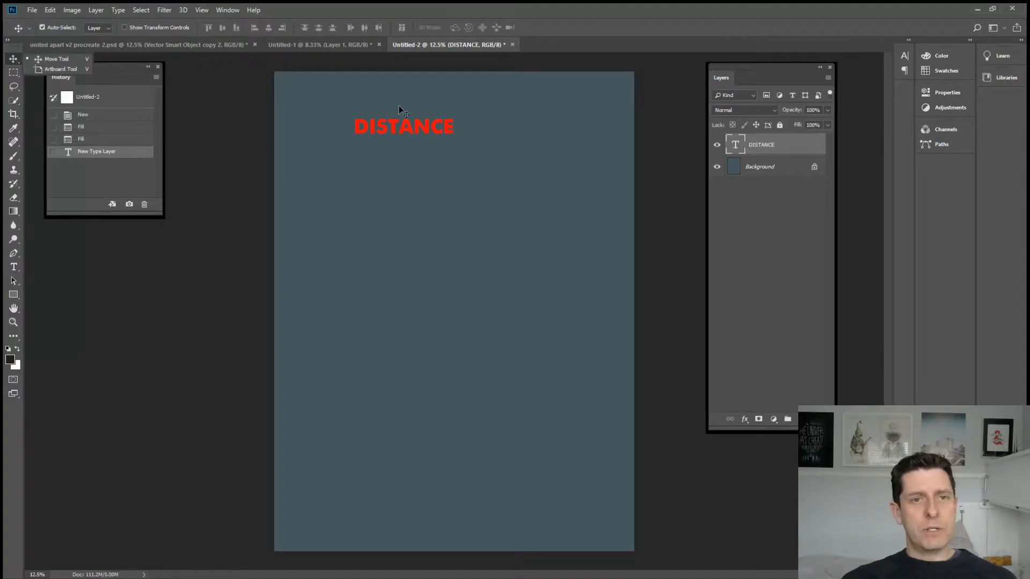
click(401, 130)
drag(400, 127, 336, 102)
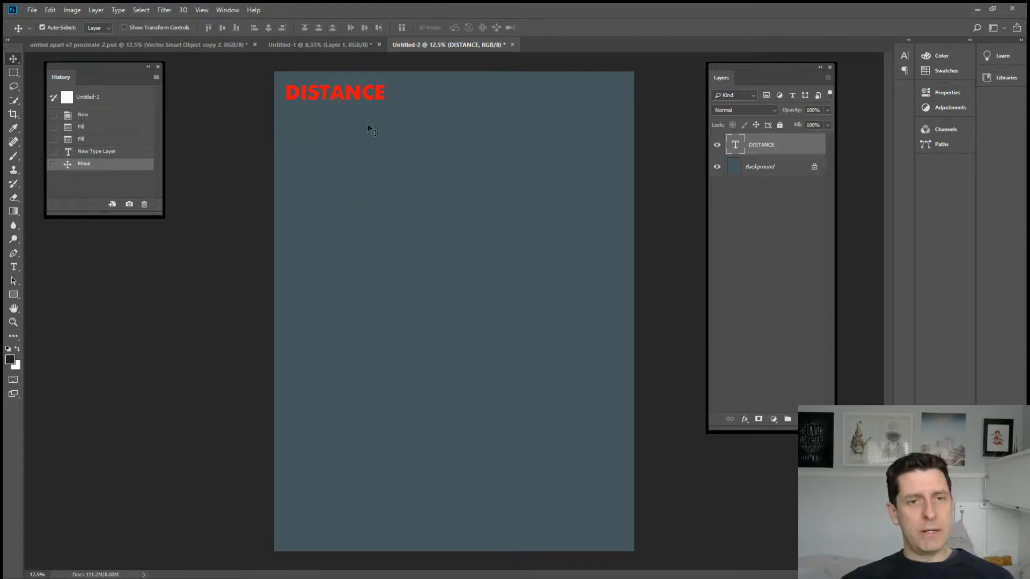
Step: Scale the DISTANCE text up with Free Transform to about 233 pt so it spans most of the canvas width
key(ctrl+t)
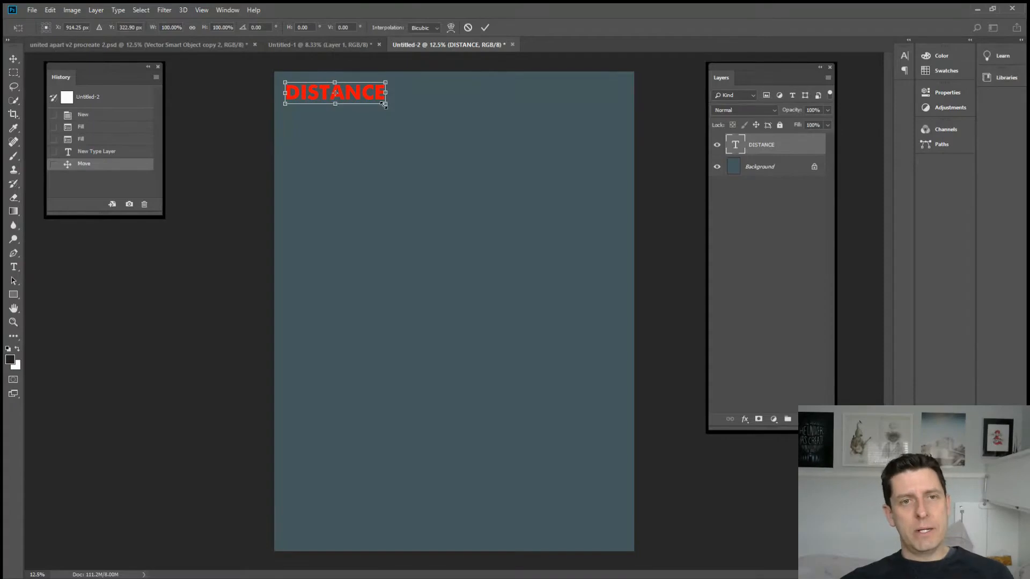
drag(384, 105, 583, 274)
key(Return)
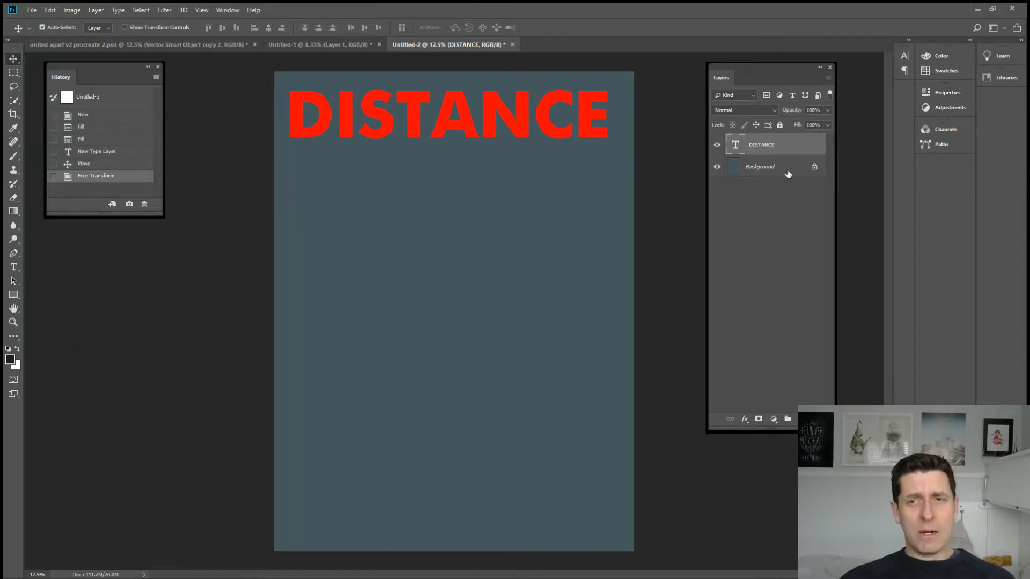
Step: Try a lowercase i as the second letter of DISTANCE and restore the capital I
key(t)
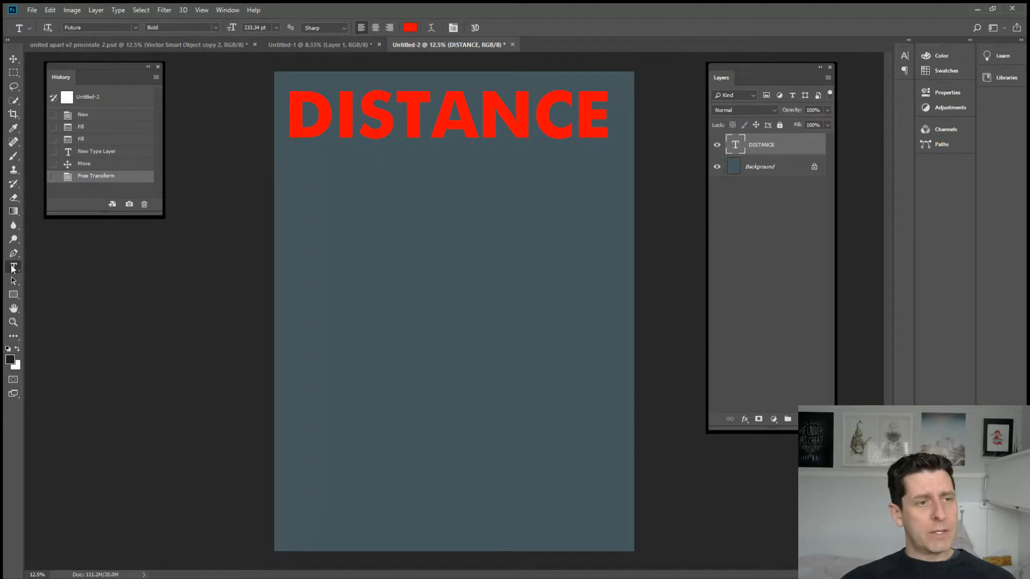
click(359, 119)
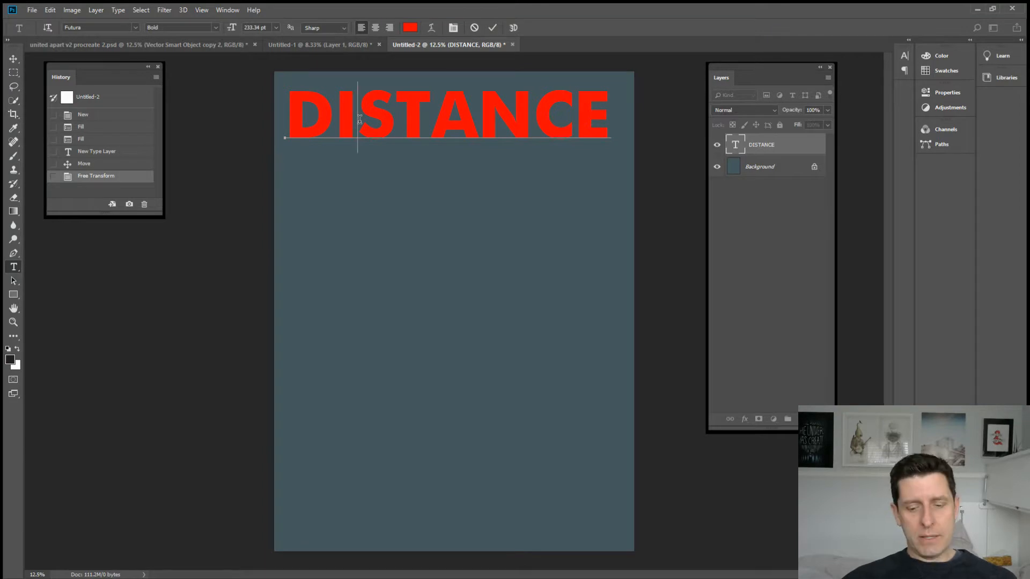
key(BackSpace)
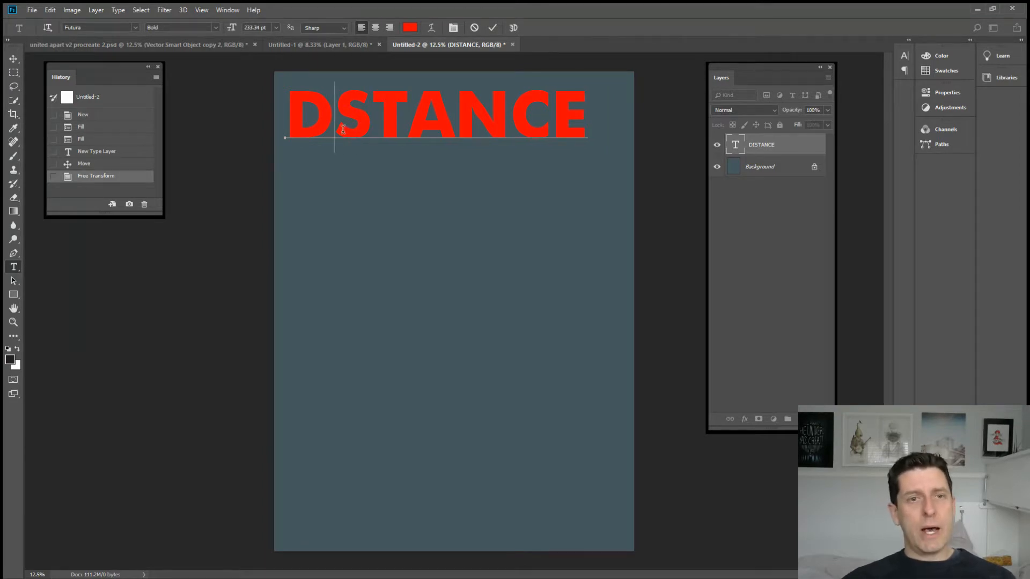
text(i)
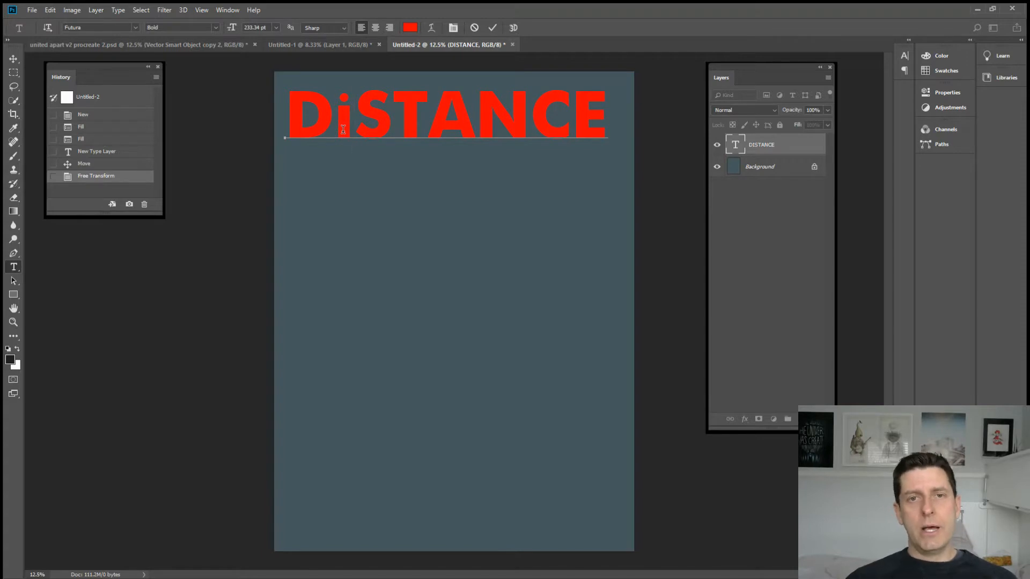
key(BackSpace)
text(I)
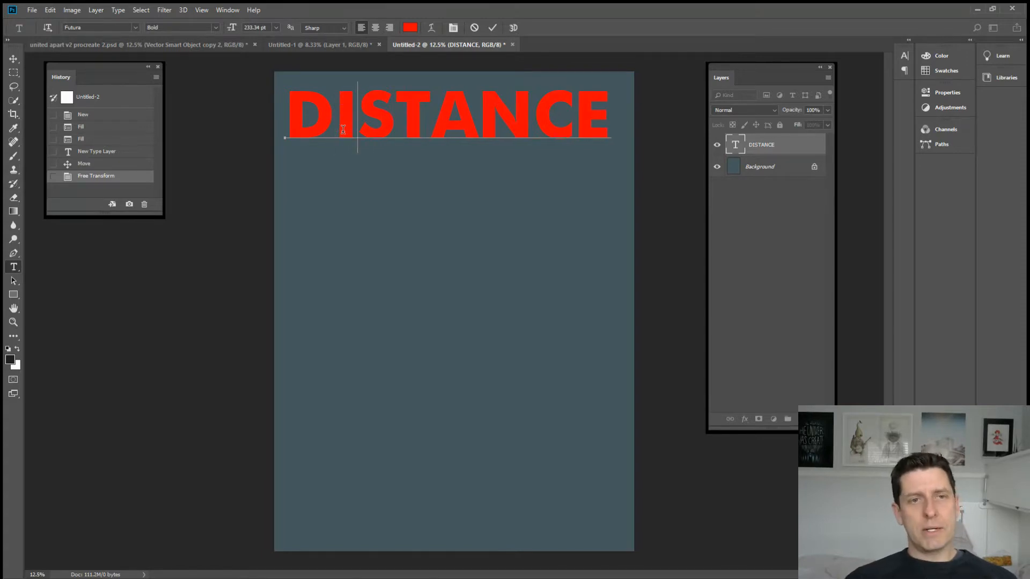
click(14, 58)
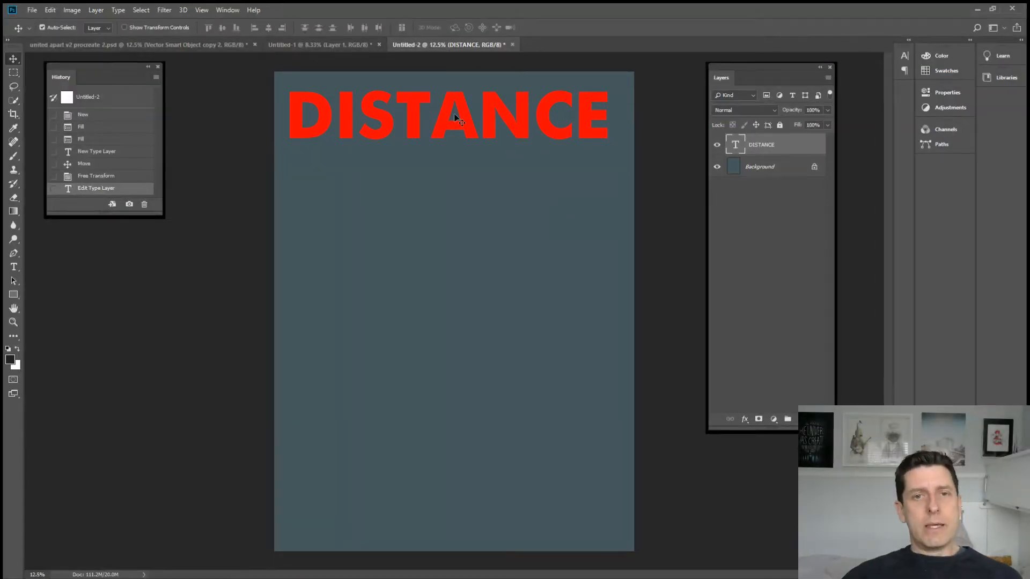
Step: Select the whole word DISTANCE and tighten its tracking to -60
key(t)
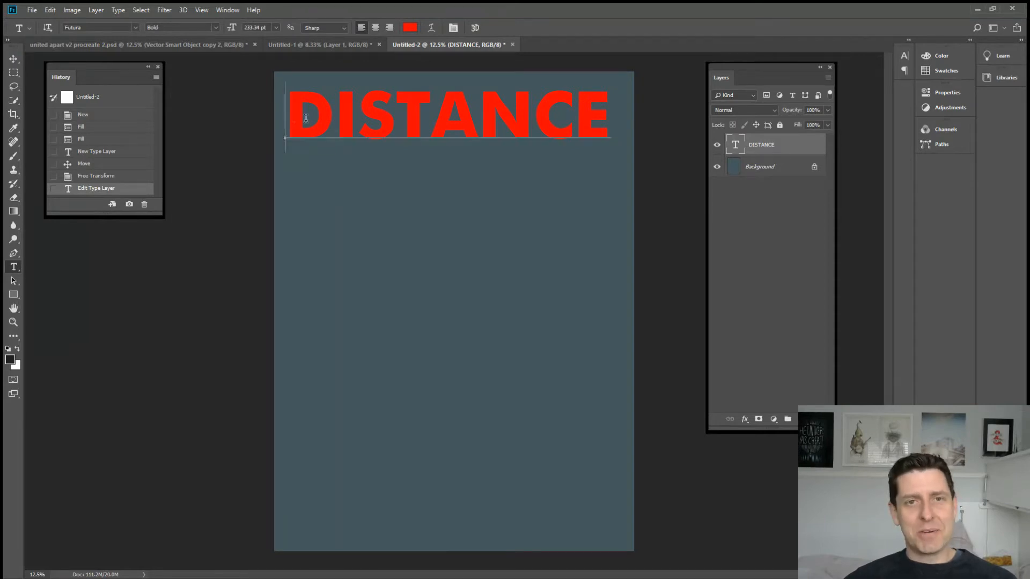
drag(292, 116, 619, 159)
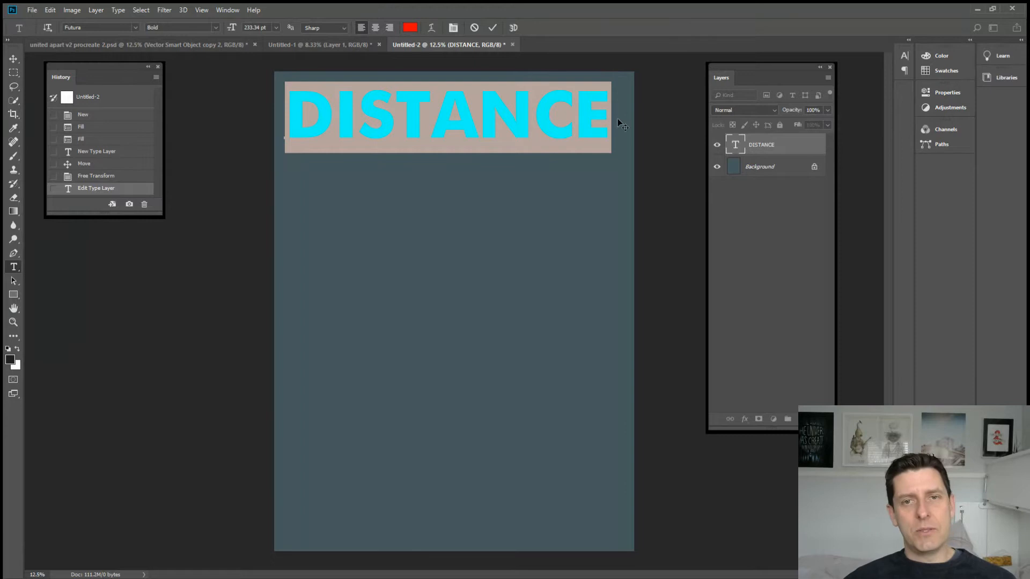
click(453, 29)
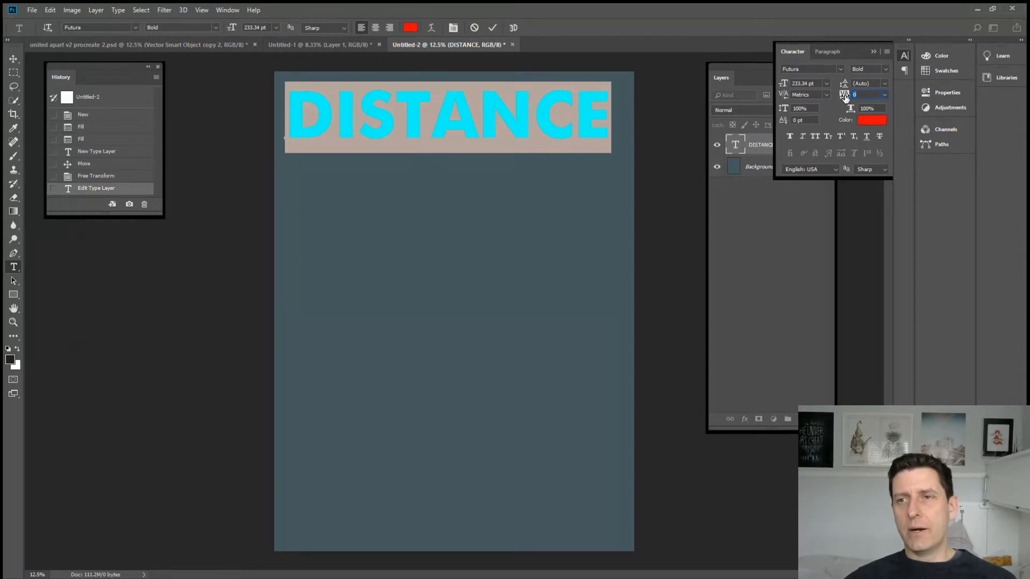
drag(847, 97, 844, 98)
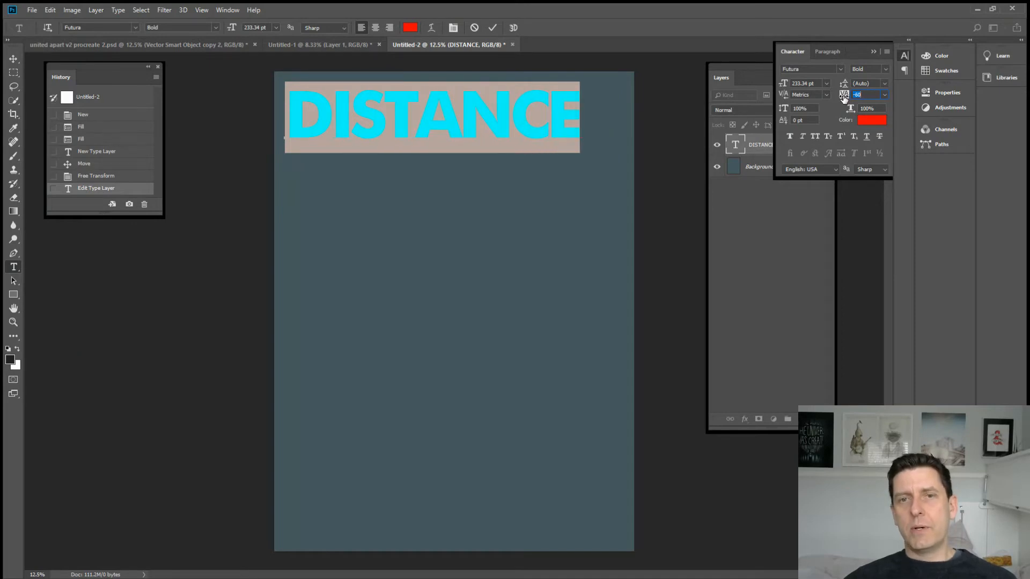
Step: Move DISTANCE slightly up and right so it sits roughly centred near the canvas's upper edge, and collapse the character settings
click(13, 58)
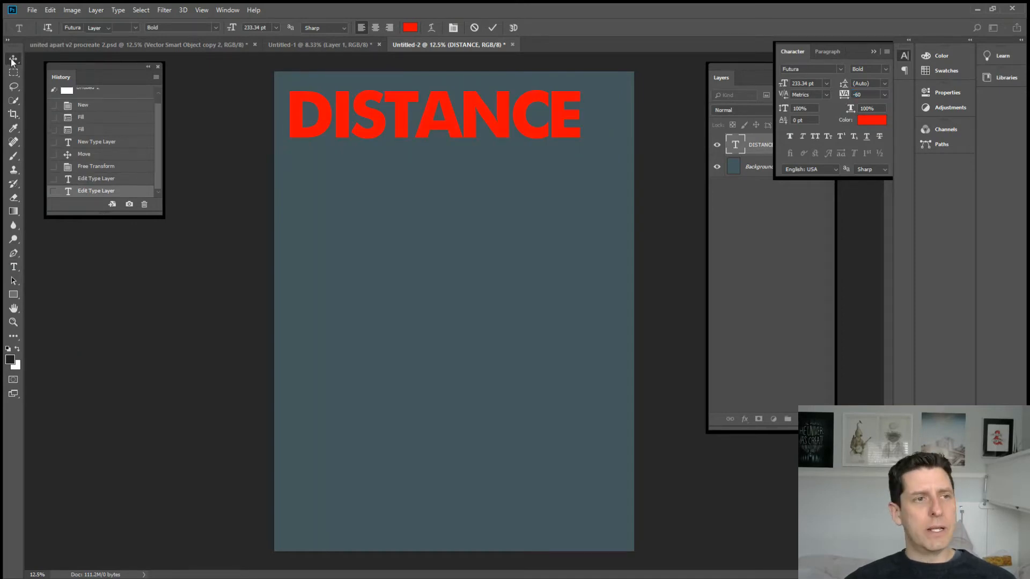
drag(430, 128, 472, 123)
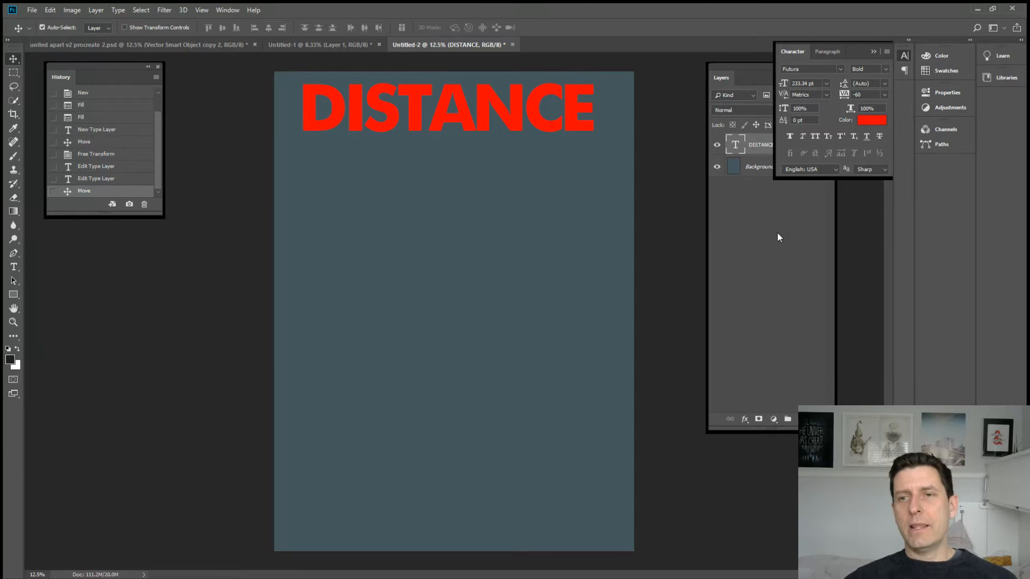
click(873, 51)
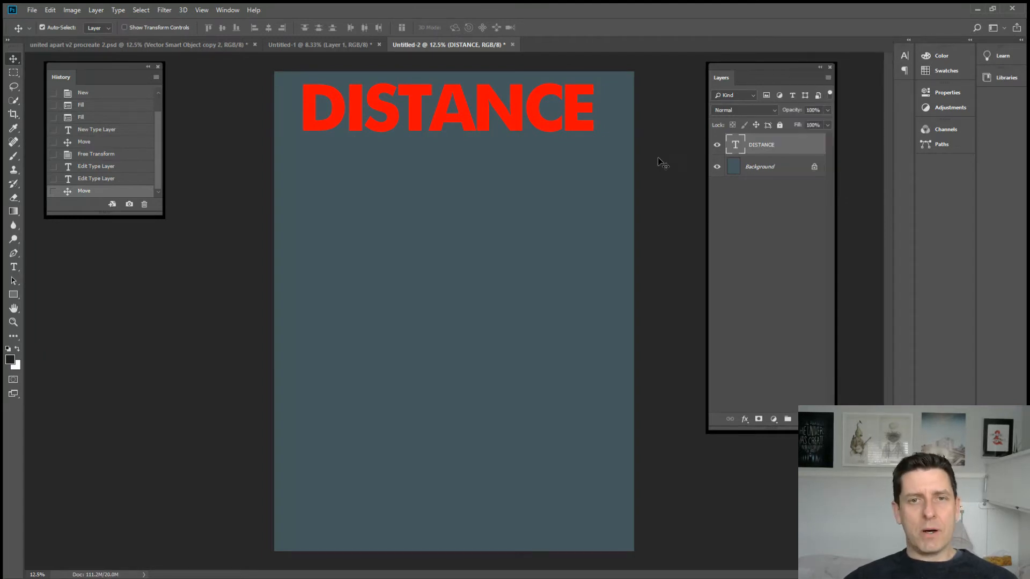
Step: Add a Color Overlay layer style to the DISTANCE layer with the pale peach colour #f4d6ba
double_click(799, 148)
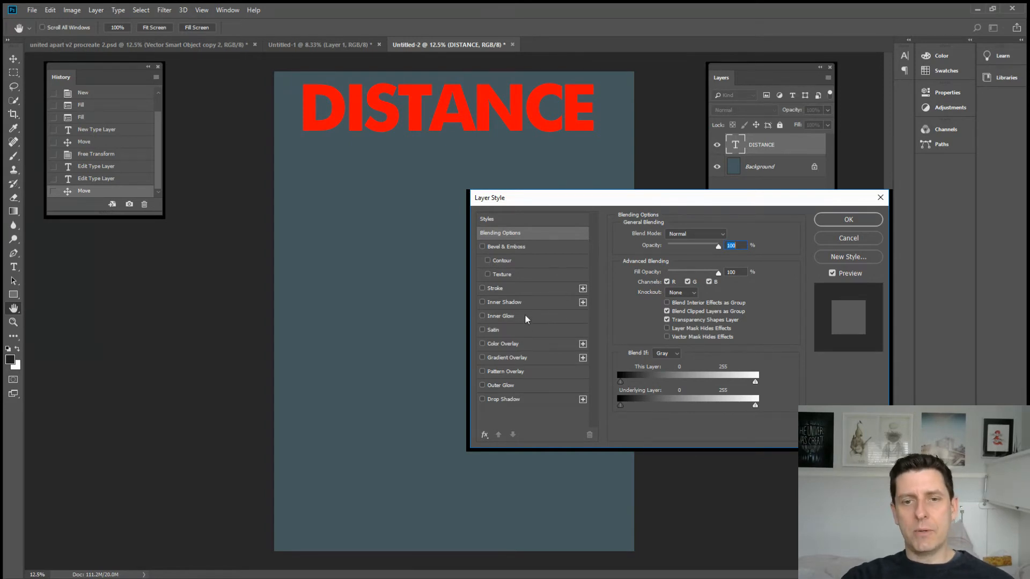
click(517, 342)
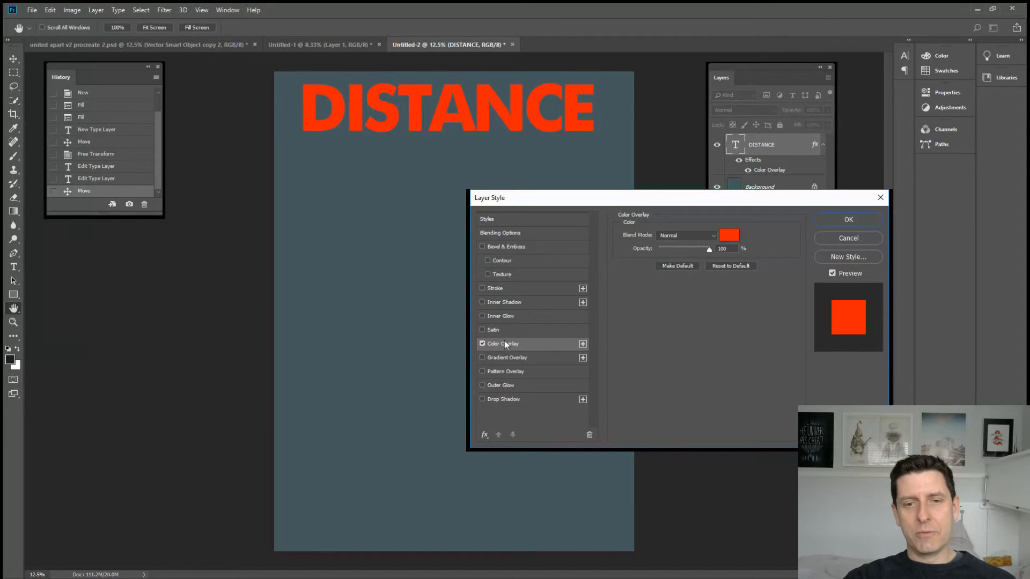
click(730, 242)
click(418, 143)
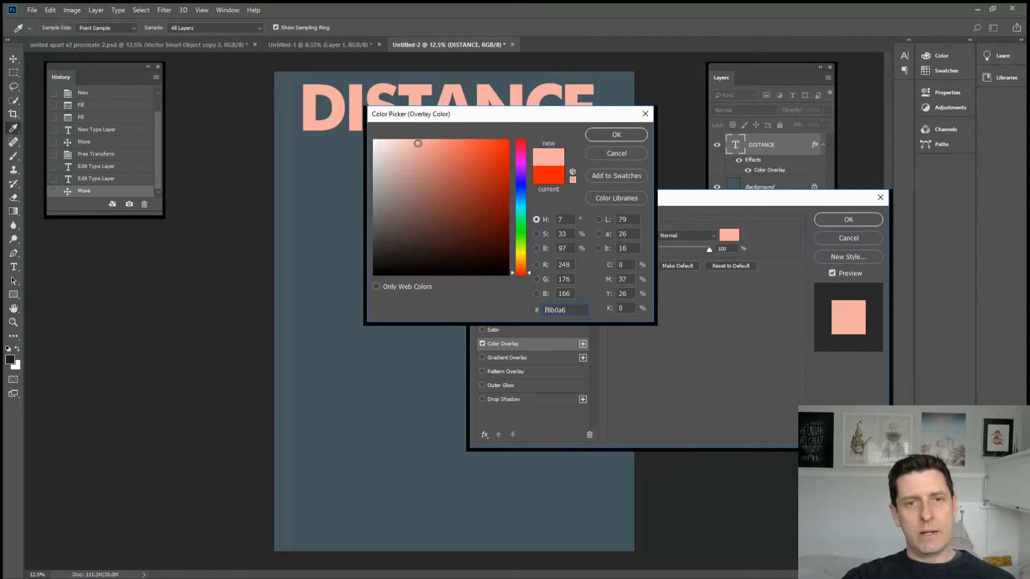
click(519, 265)
click(406, 146)
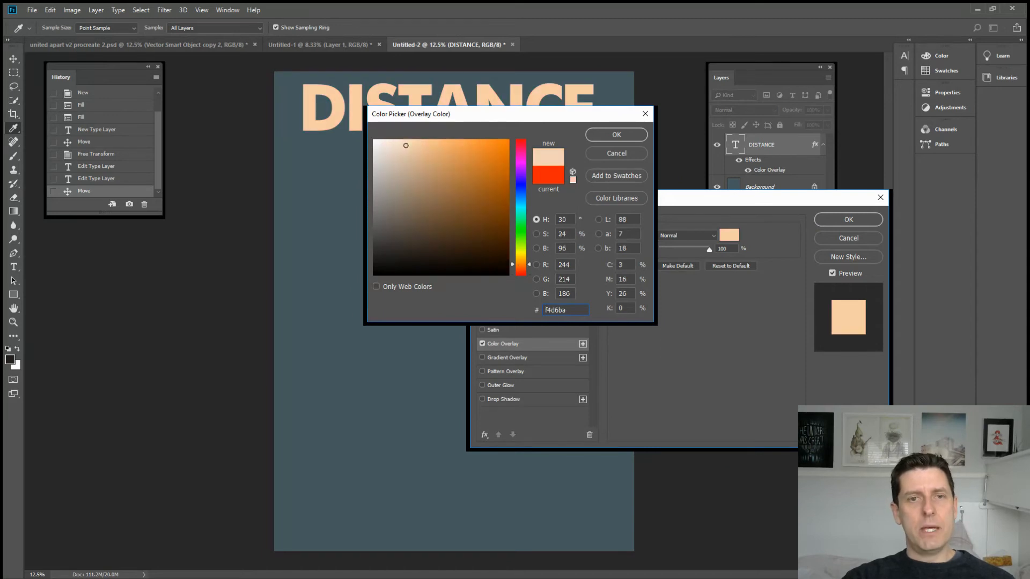
click(591, 140)
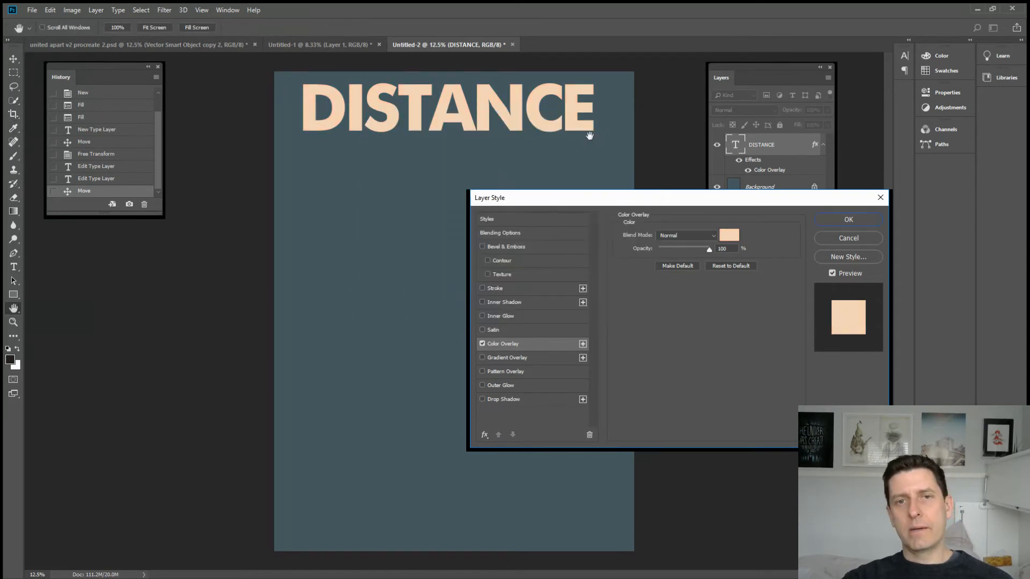
click(871, 220)
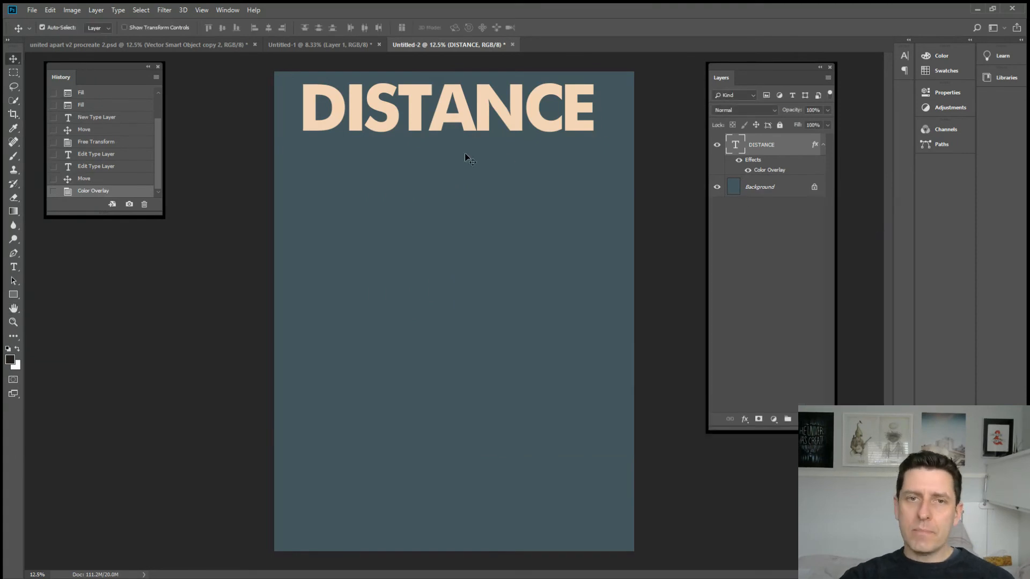